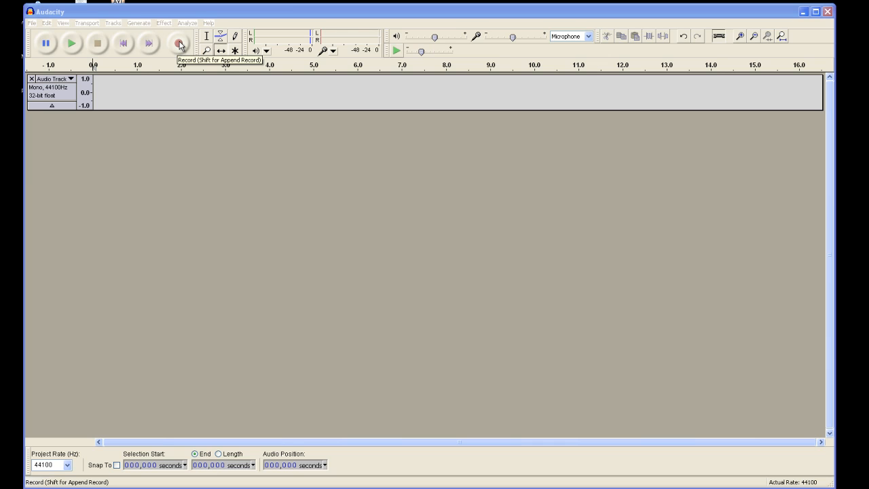
Step: Record a short spoken line from the microphone on a new stereo track and remove the empty mono track
{"action": "left_click", "coordinate": [179, 44]}
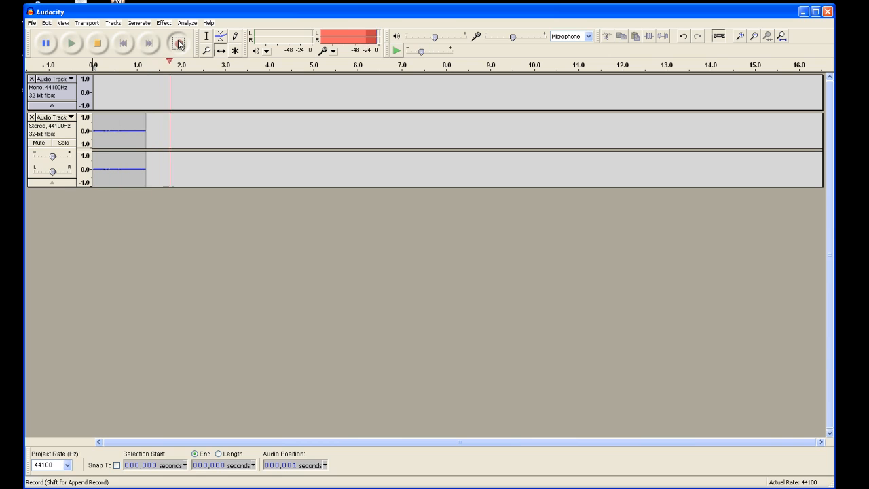
{"action": "key", "text": "space"}
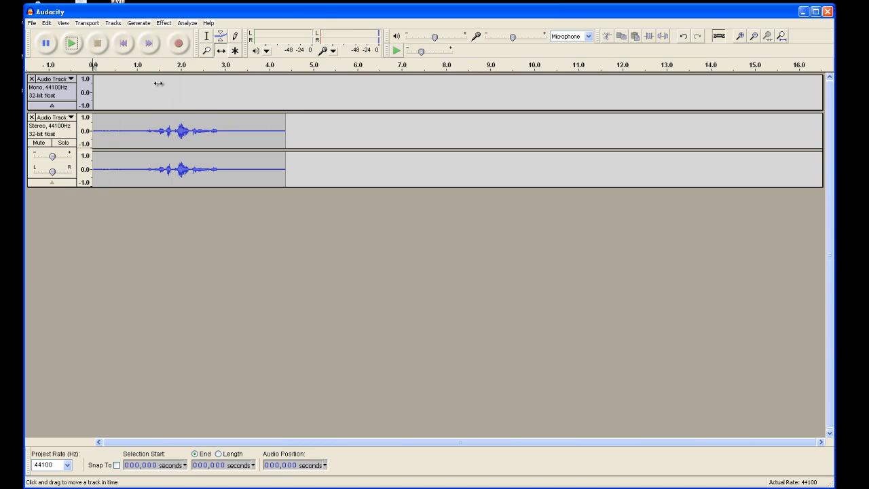
{"action": "left_click", "coordinate": [31, 79]}
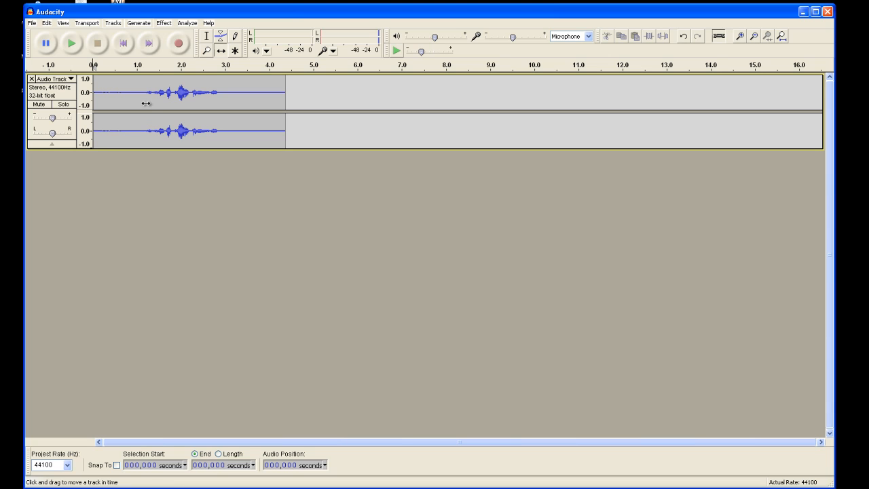
Step: Convert the recorded stereo track to mono and play it back
{"action": "left_click", "coordinate": [167, 24]}
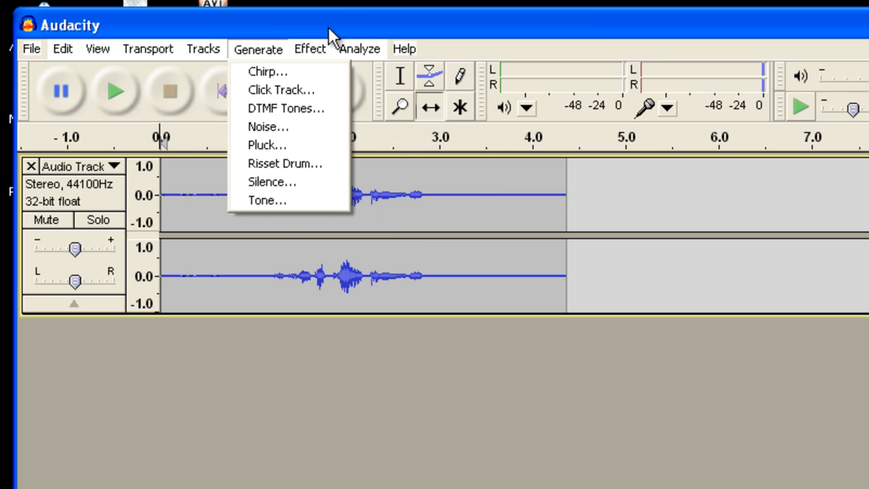
{"action": "left_click", "coordinate": [193, 22]}
{"action": "key", "text": "ctrl+a"}
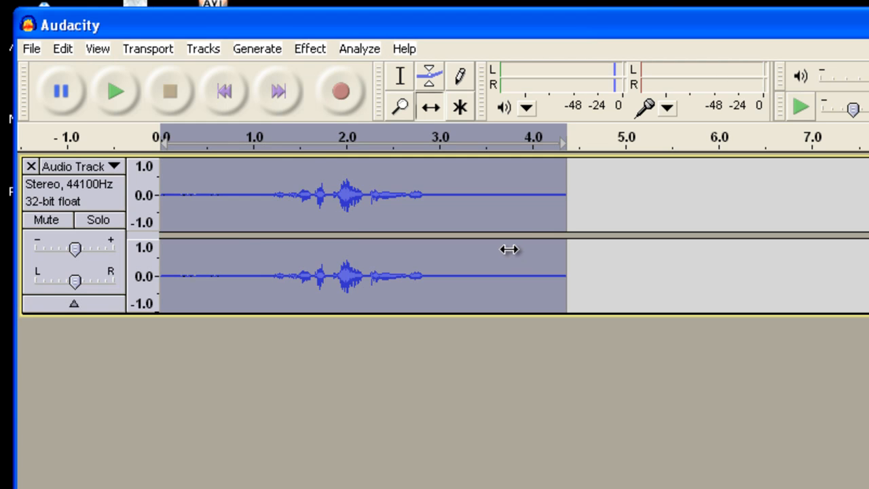
{"action": "left_click", "coordinate": [198, 49]}
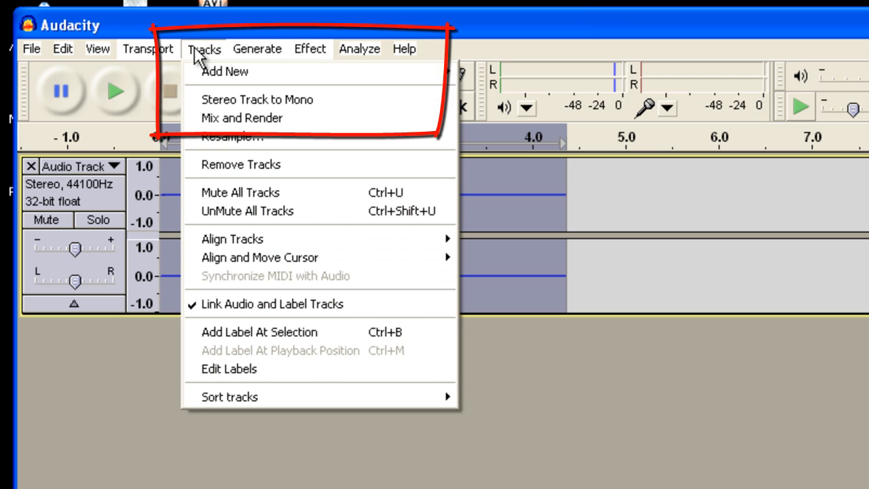
{"action": "left_click", "coordinate": [216, 99]}
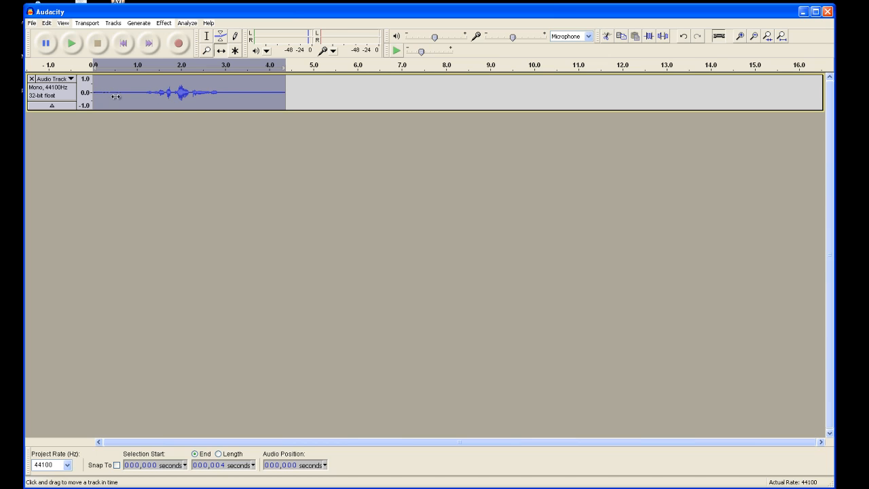
{"action": "left_click", "coordinate": [71, 44]}
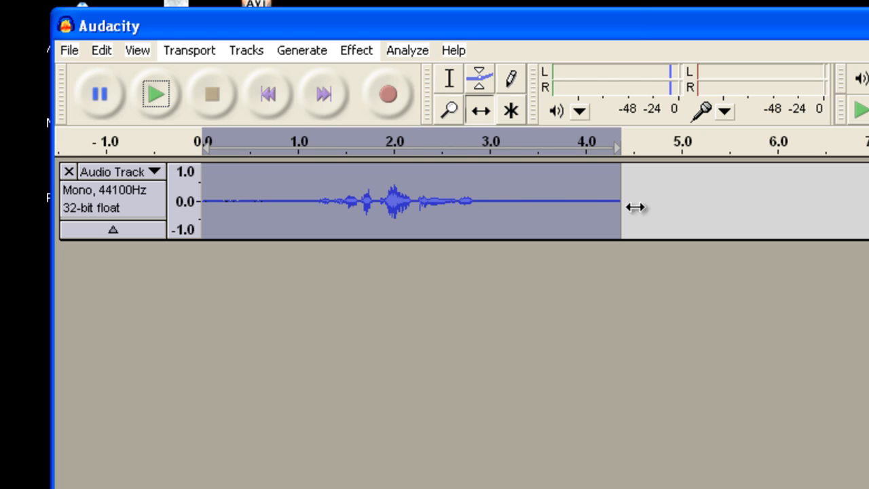
Step: Trim the recording to the speech between about 1.0 and 3.1 seconds and shift the clip to start at 0
{"action": "left_click", "coordinate": [492, 207]}
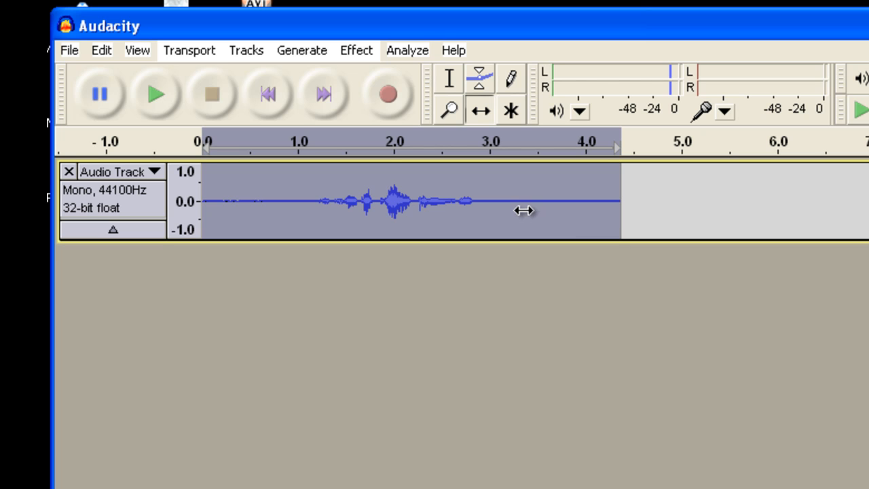
{"action": "left_click", "coordinate": [451, 81]}
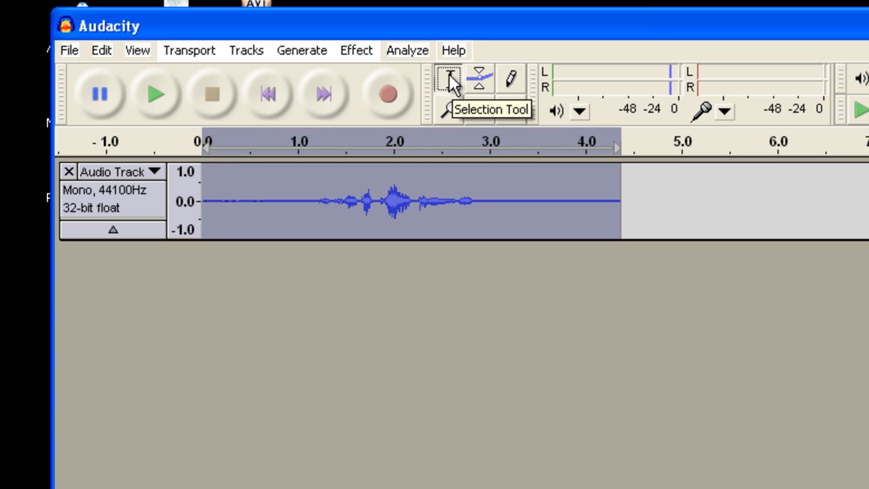
{"action": "left_click_drag", "start_coordinate": [300, 198], "coordinate": [500, 207]}
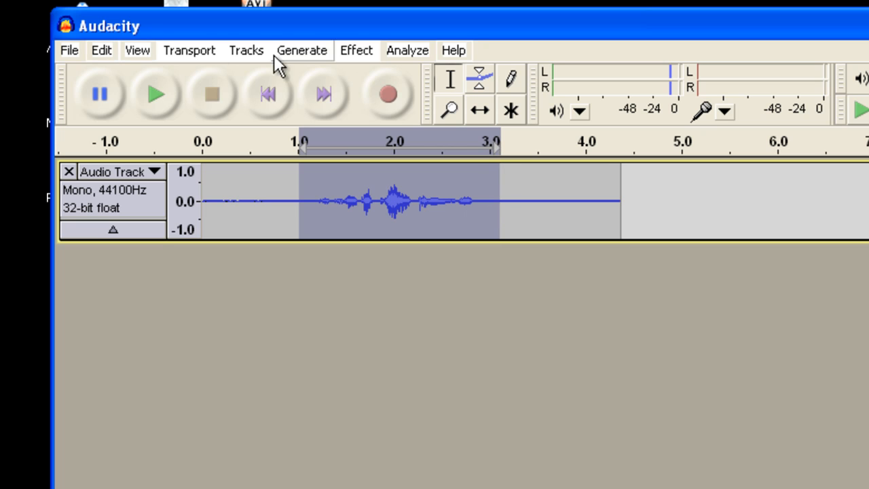
{"action": "left_click", "coordinate": [103, 50]}
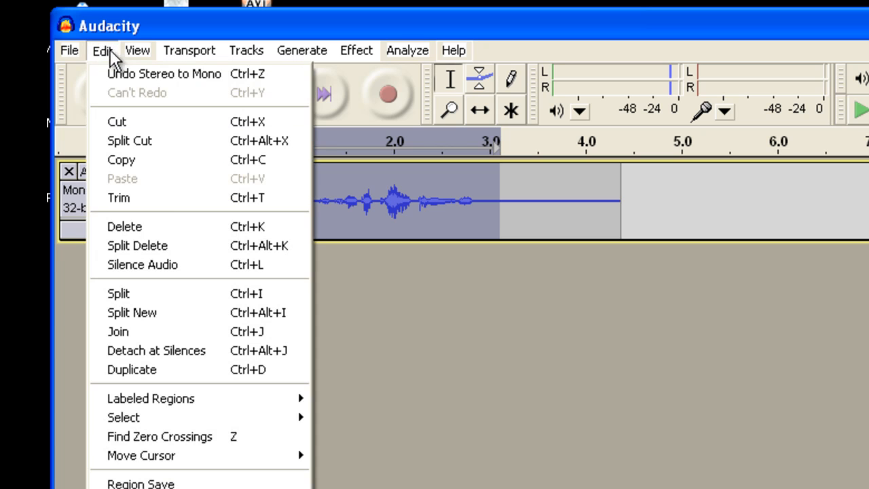
{"action": "left_click", "coordinate": [124, 197]}
{"action": "left_click_drag", "start_coordinate": [370, 175], "coordinate": [351, 174]}
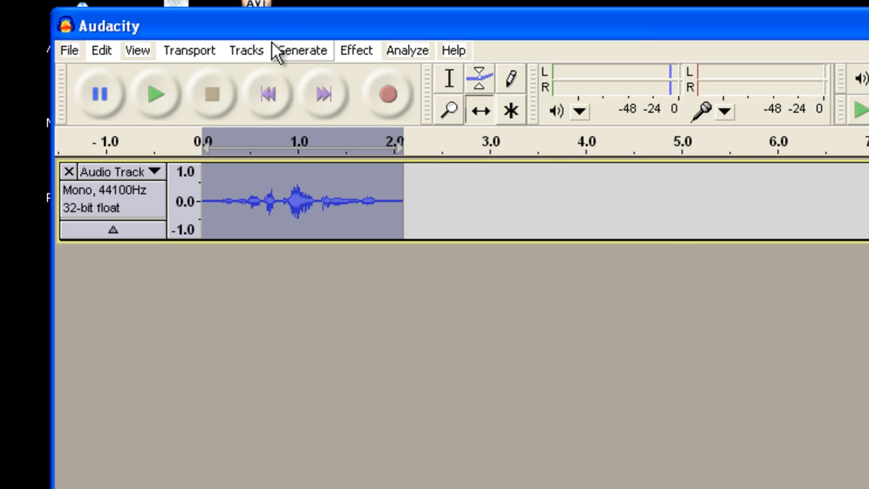
Step: Open the Change Pitch effect for the trimmed clip and preview the voice at 0 percent change
{"action": "left_click", "coordinate": [357, 50]}
{"action": "mouse_move", "coordinate": [407, 197]}
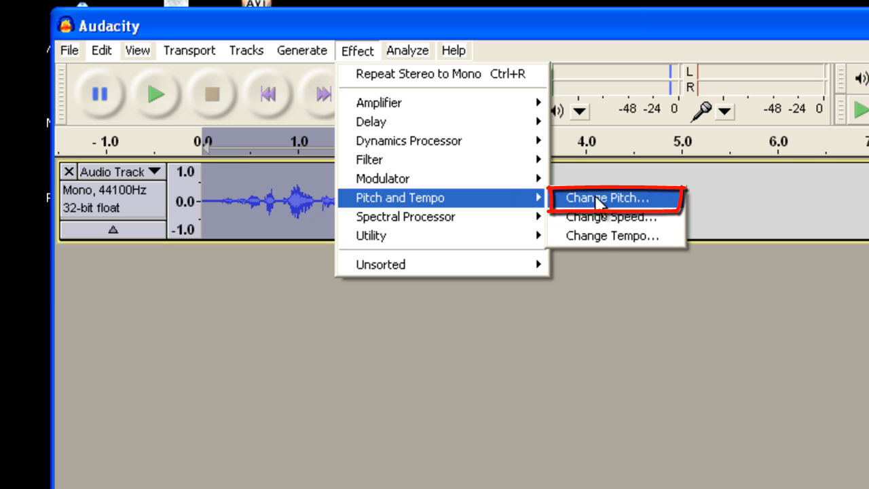
{"action": "left_click", "coordinate": [633, 197]}
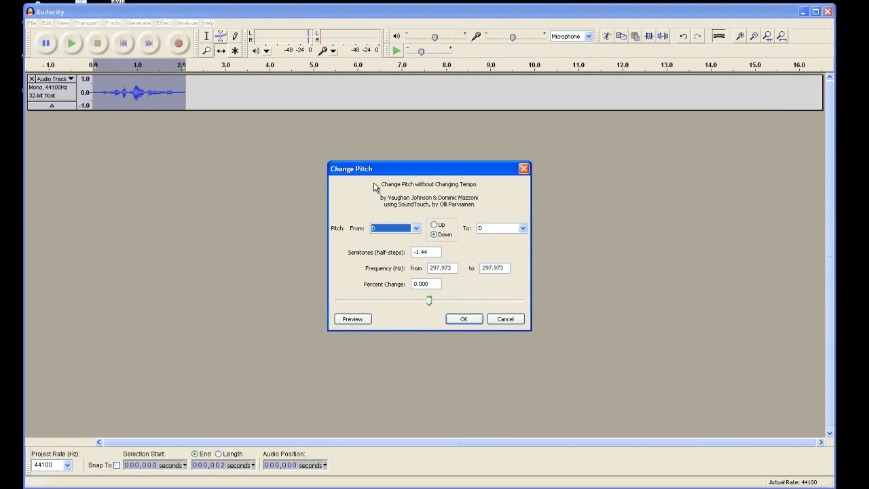
{"action": "left_click_drag", "start_coordinate": [471, 170], "coordinate": [277, 136]}
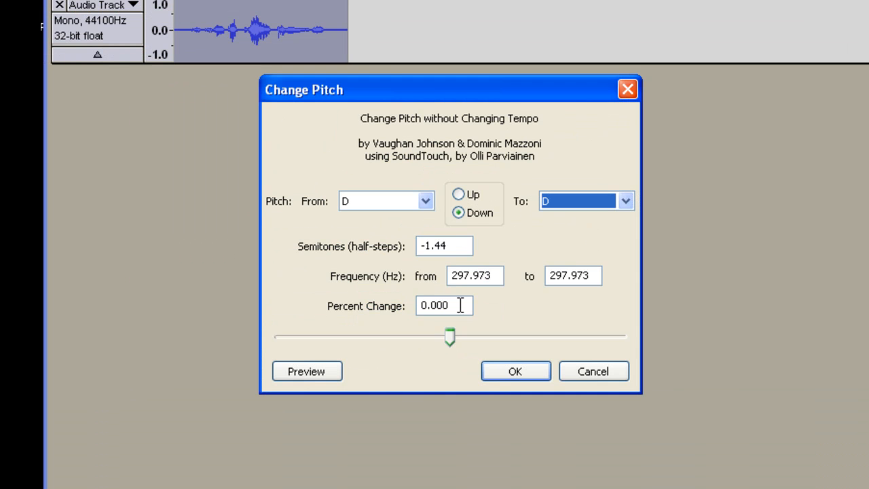
{"action": "left_click_drag", "start_coordinate": [457, 306], "coordinate": [411, 304]}
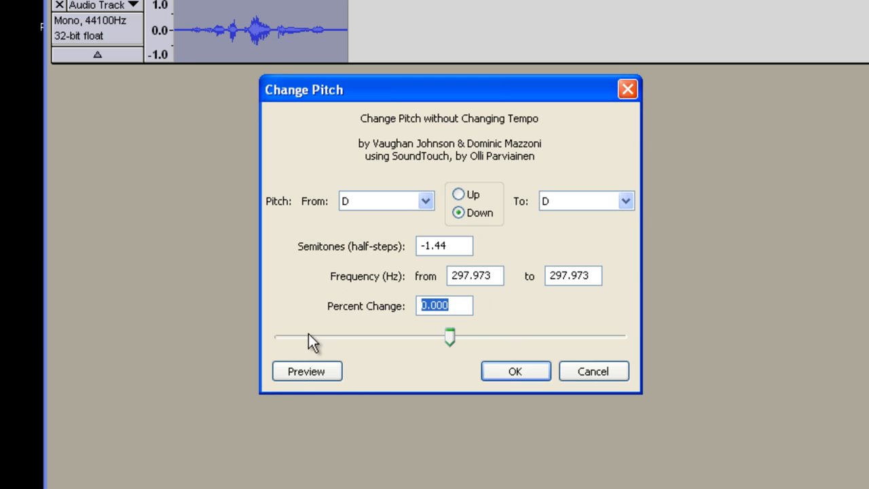
{"action": "left_click", "coordinate": [299, 370]}
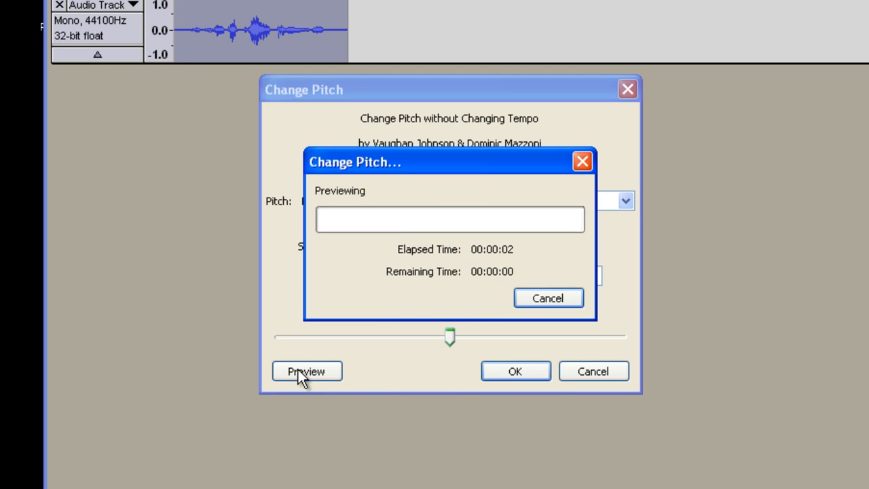
Step: Set the pitch's percent change to -8 and preview the voice
{"action": "left_click_drag", "start_coordinate": [462, 305], "coordinate": [413, 303]}
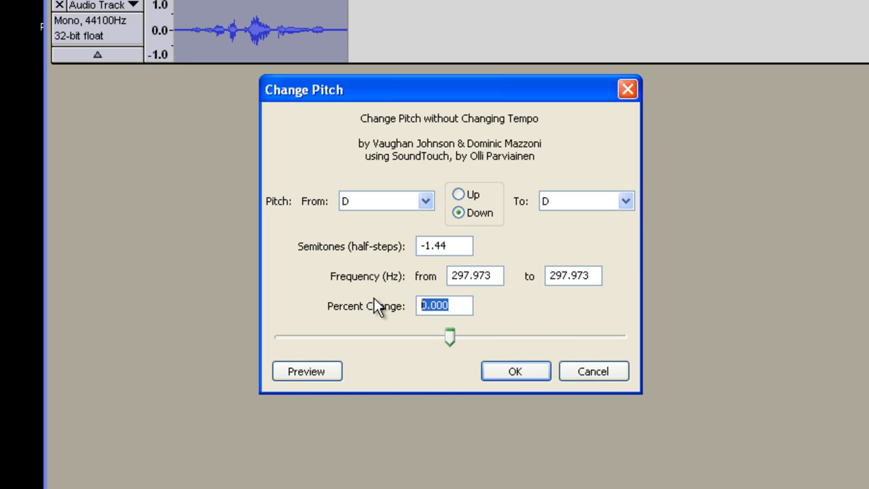
{"action": "type", "text": "-"}
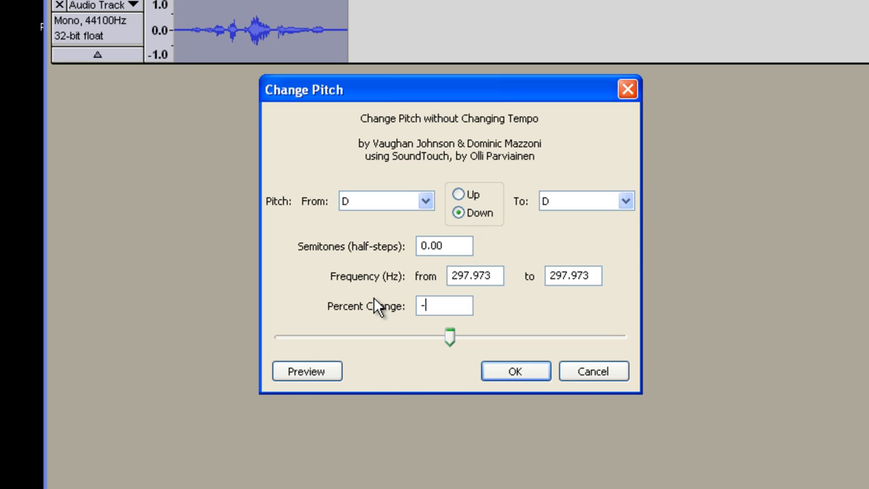
{"action": "type", "text": "8"}
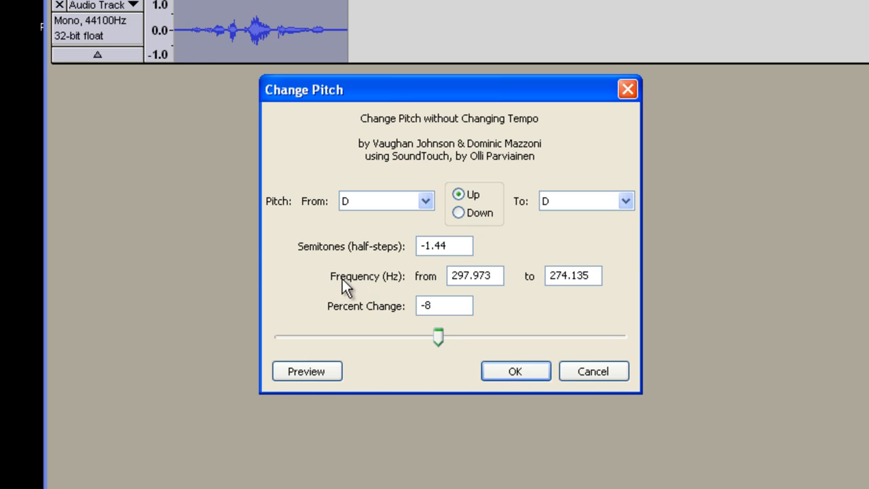
{"action": "left_click", "coordinate": [294, 371]}
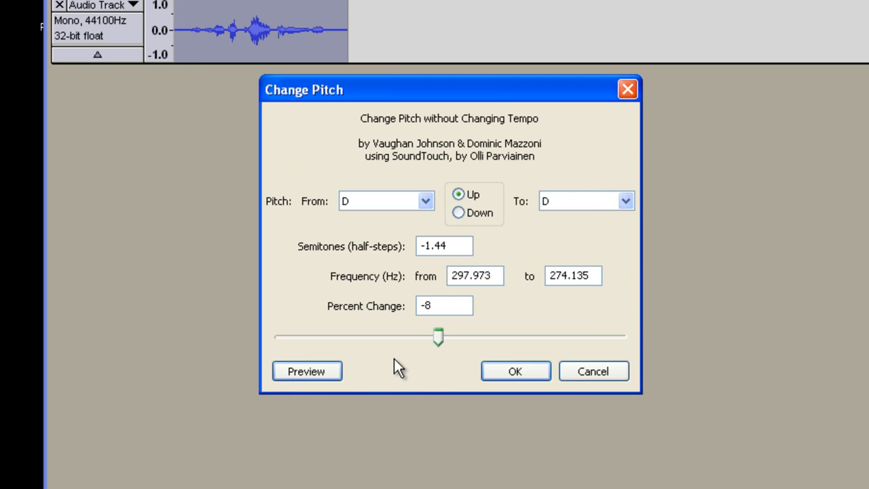
Step: Lower the pitch's percent change to -10, preview the voice and apply the effect
{"action": "left_click_drag", "start_coordinate": [439, 333], "coordinate": [433, 333]}
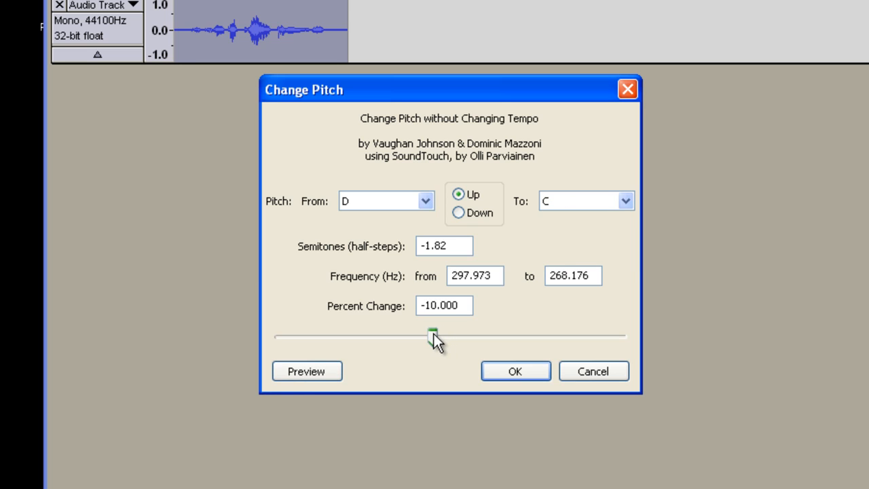
{"action": "left_click", "coordinate": [291, 371]}
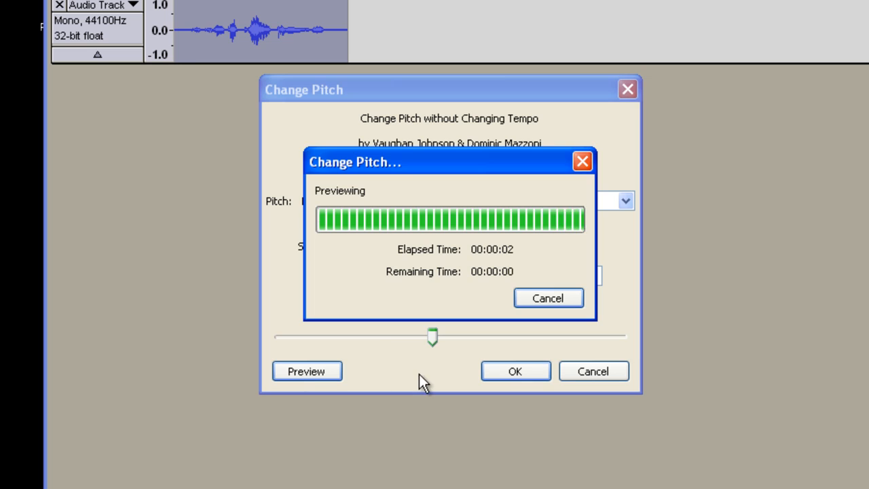
{"action": "left_click", "coordinate": [516, 371]}
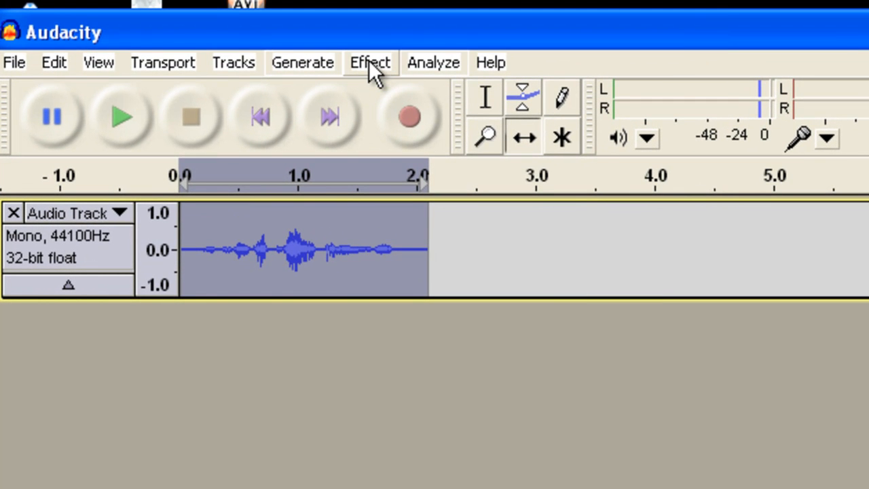
Step: Normalize the clip to a maximum amplitude of -3.0 dB with DC offset removal, previewing it before applying
{"action": "left_click", "coordinate": [369, 59]}
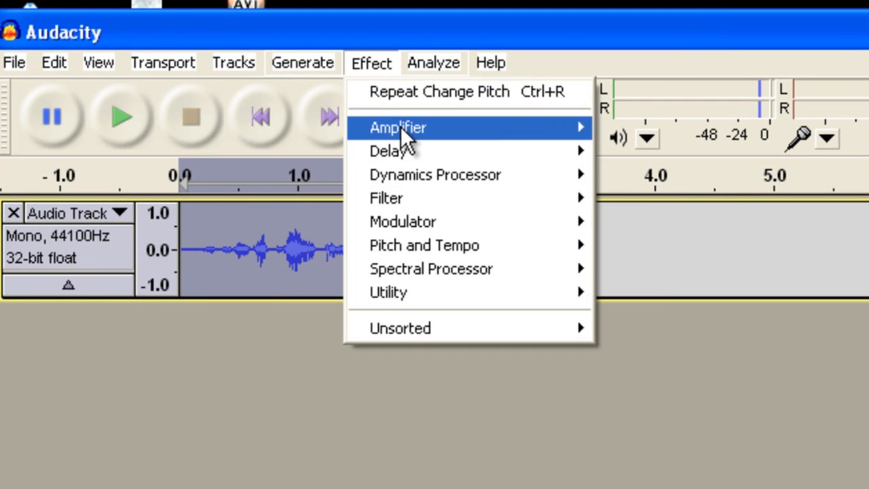
{"action": "mouse_move", "coordinate": [402, 126]}
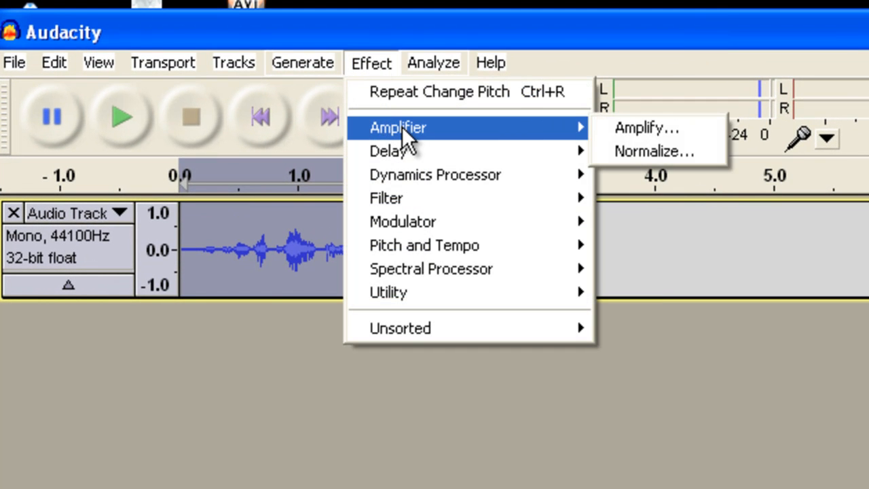
{"action": "left_click", "coordinate": [635, 153]}
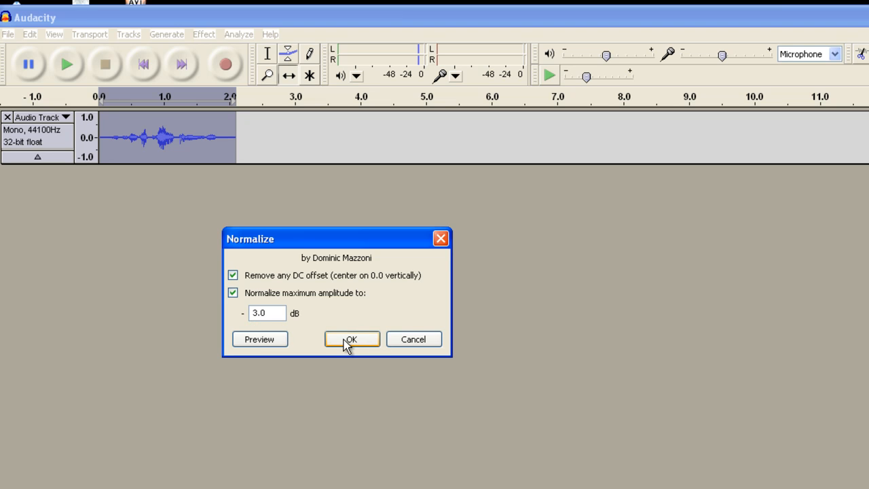
{"action": "left_click", "coordinate": [275, 339]}
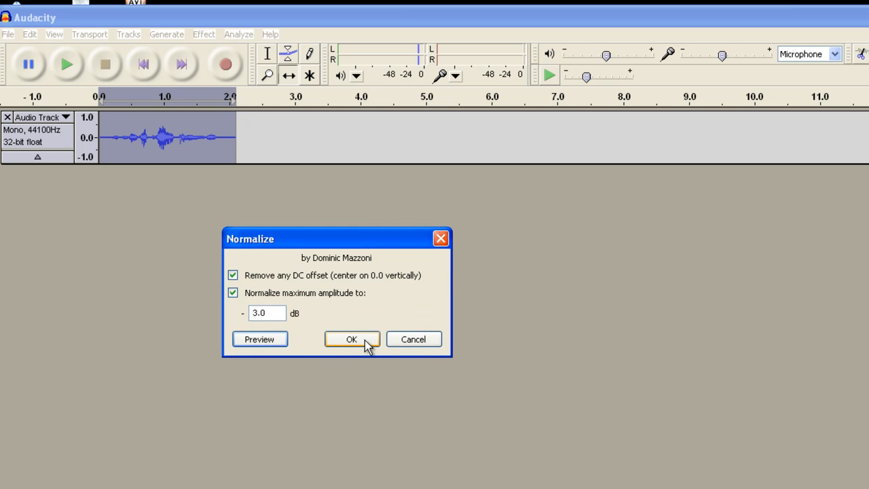
{"action": "left_click", "coordinate": [366, 343]}
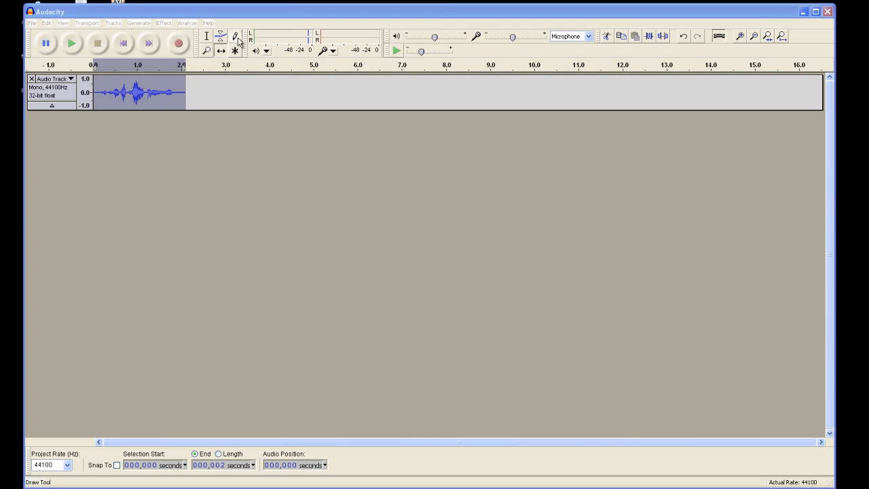
Step: Start exporting the audio in WAV (Microsoft) signed 16 bit PCM format and check the format's options
{"action": "left_click", "coordinate": [32, 23]}
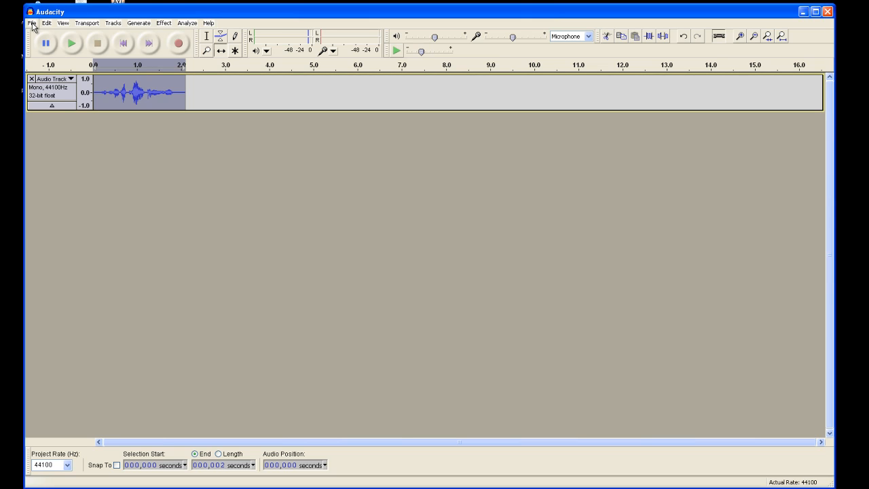
{"action": "left_click", "coordinate": [32, 24]}
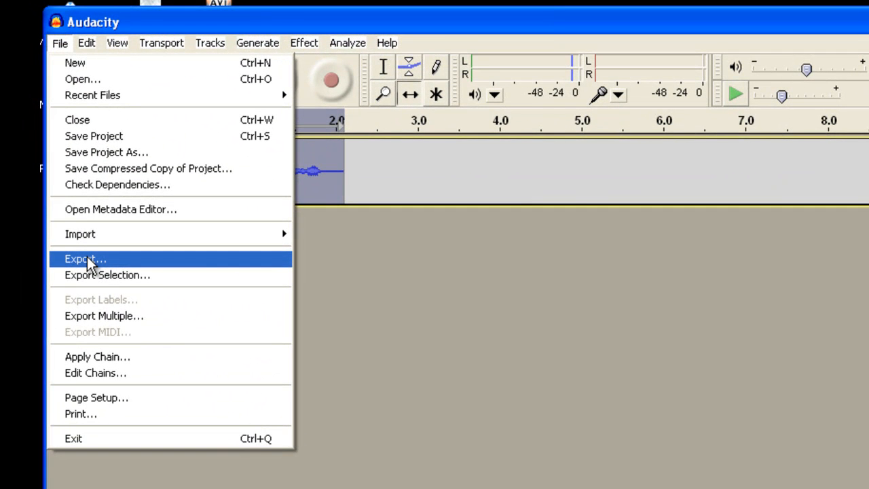
{"action": "left_click", "coordinate": [86, 260]}
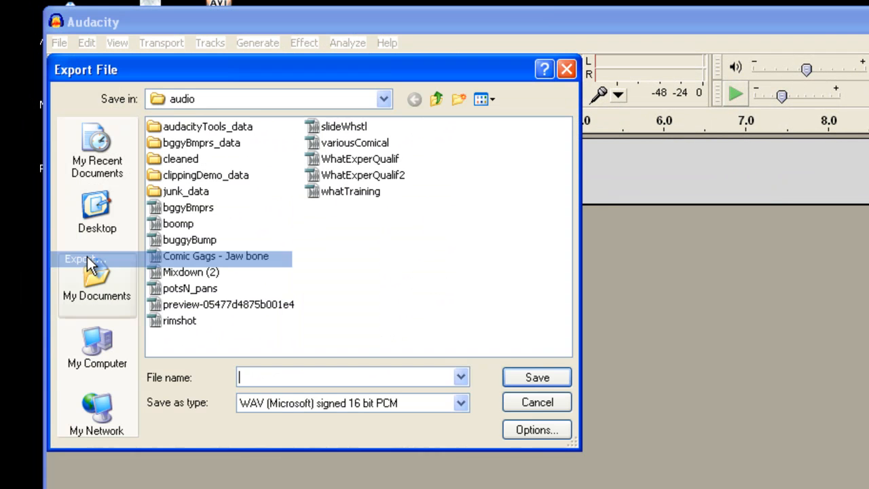
{"action": "left_click", "coordinate": [464, 406]}
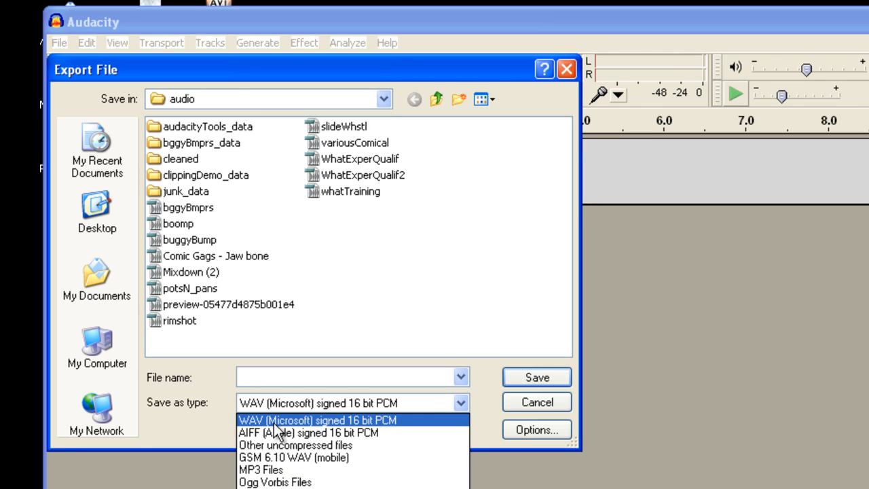
{"action": "left_click", "coordinate": [475, 398]}
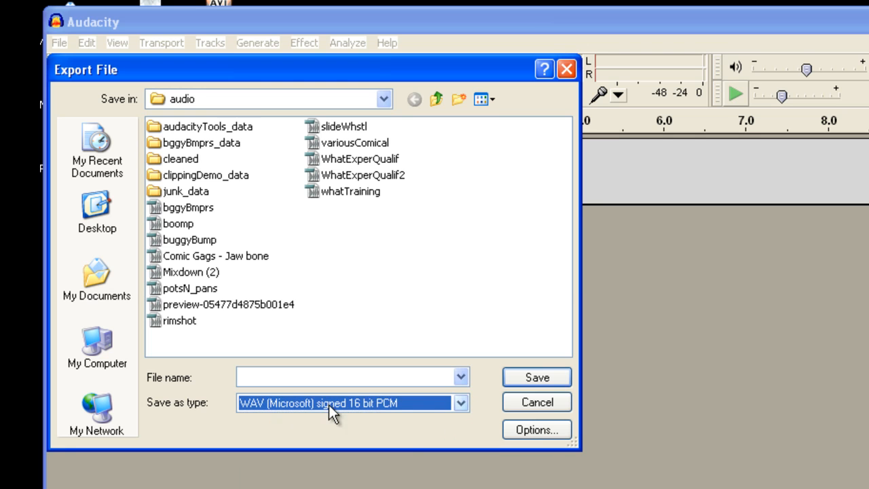
{"action": "left_click", "coordinate": [535, 429]}
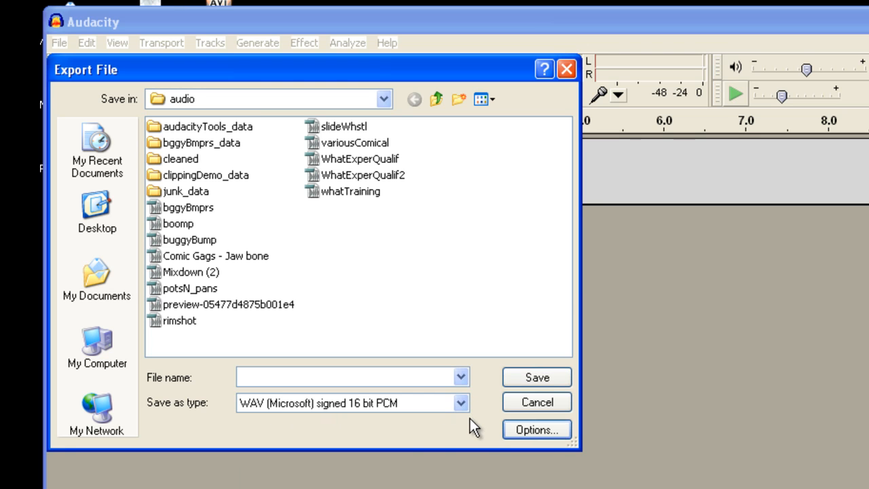
Step: Name the export file cartoonVoice and save it in the audio folder
{"action": "left_click", "coordinate": [265, 375]}
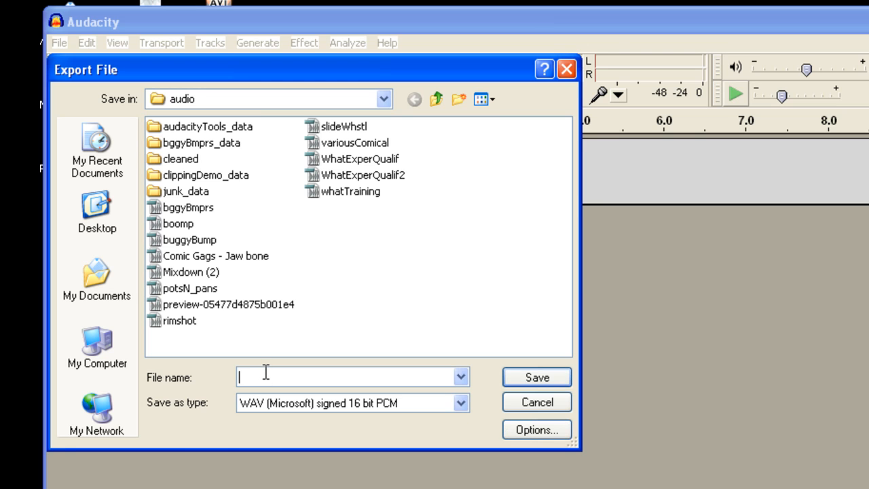
{"action": "type", "text": "cartoonVoicw"}
{"action": "key", "text": "BackSpace"}
{"action": "type", "text": "e"}
{"action": "left_click", "coordinate": [536, 378]}
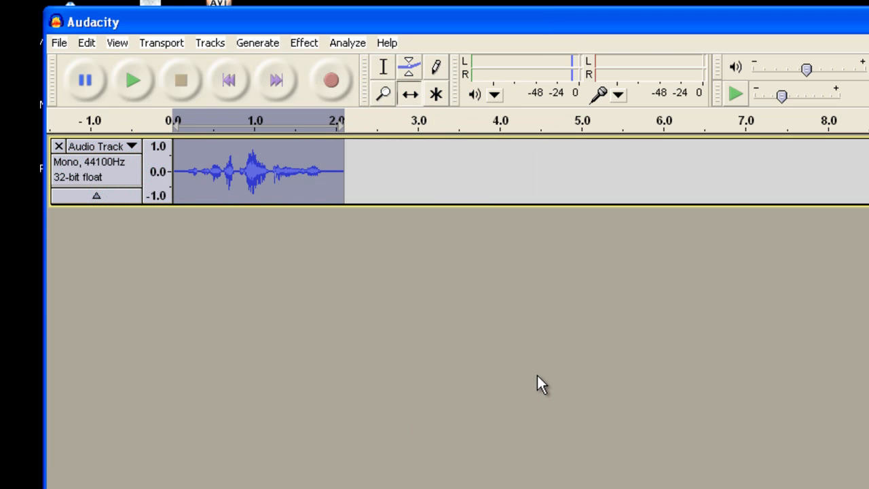